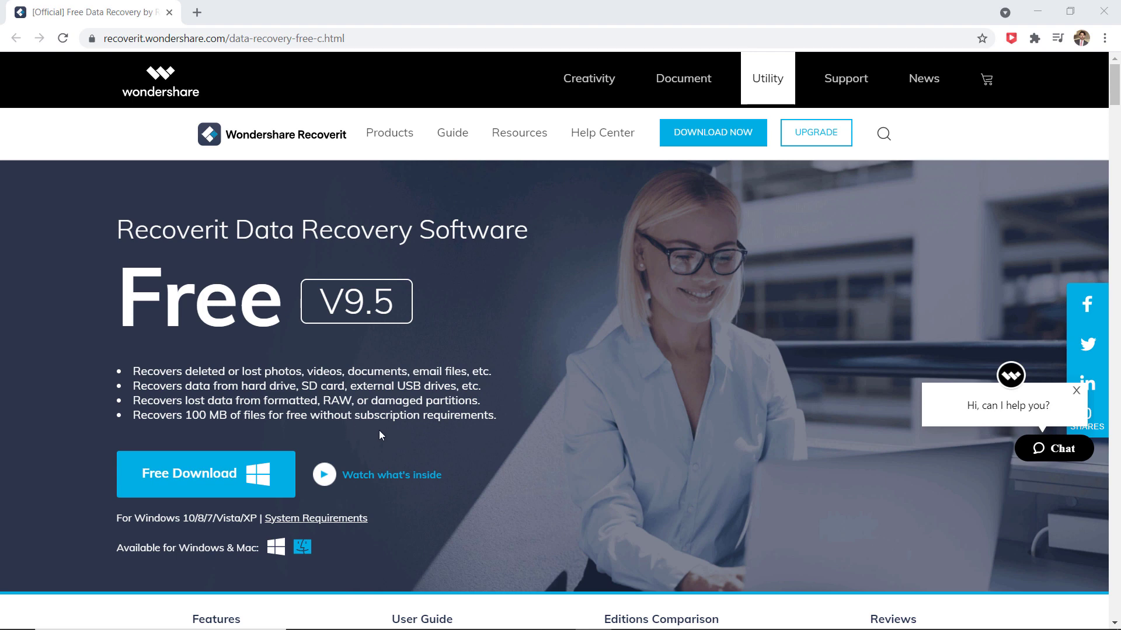
scroll(379, 436, down, 10)
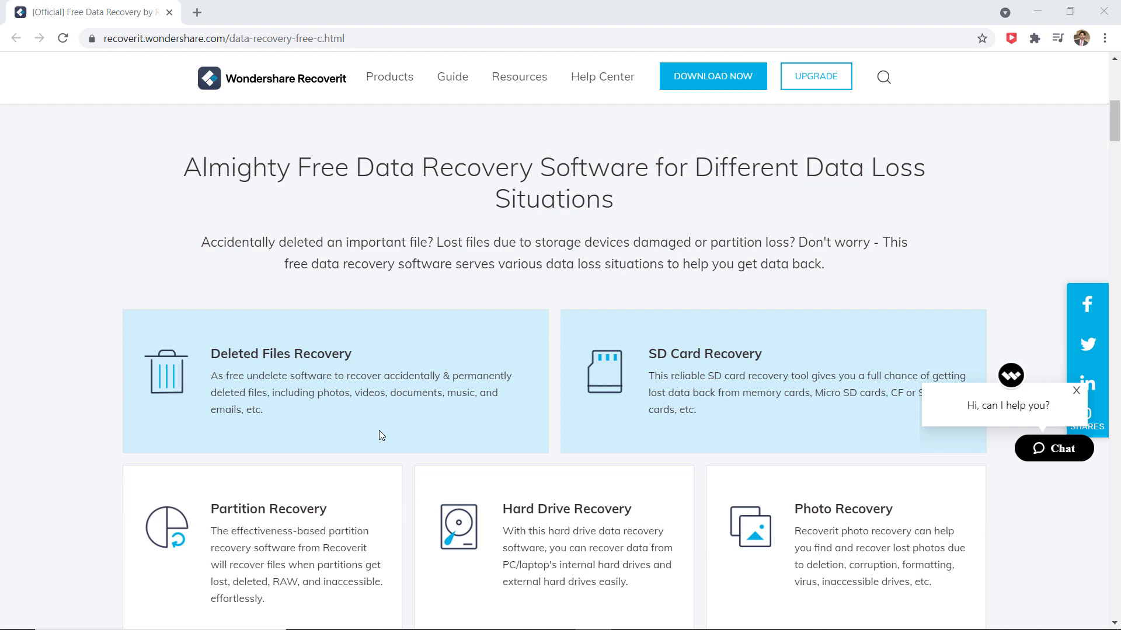
scroll(379, 436, down, 4)
scroll(325, 438, down, 1)
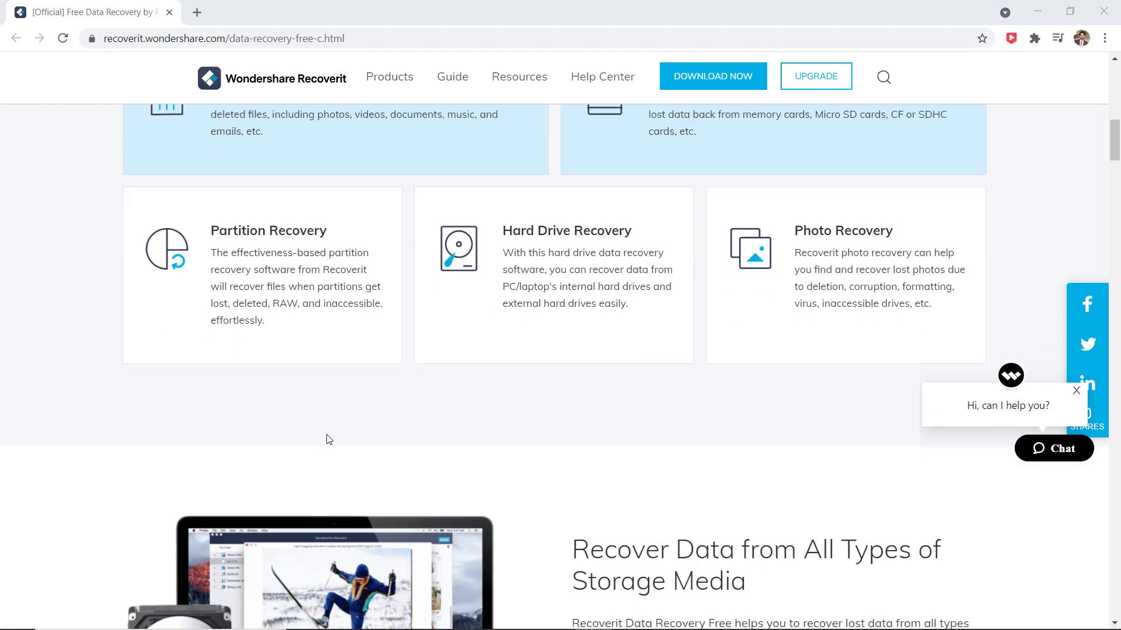
scroll(327, 435, down, 4)
scroll(318, 469, down, 3)
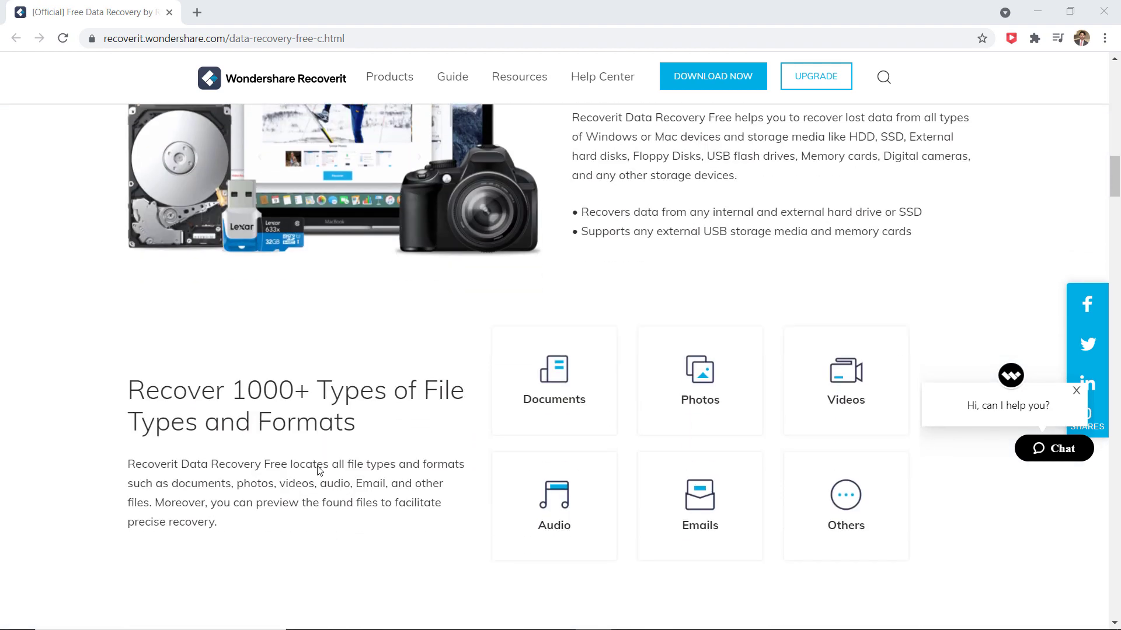
scroll(320, 471, down, 2)
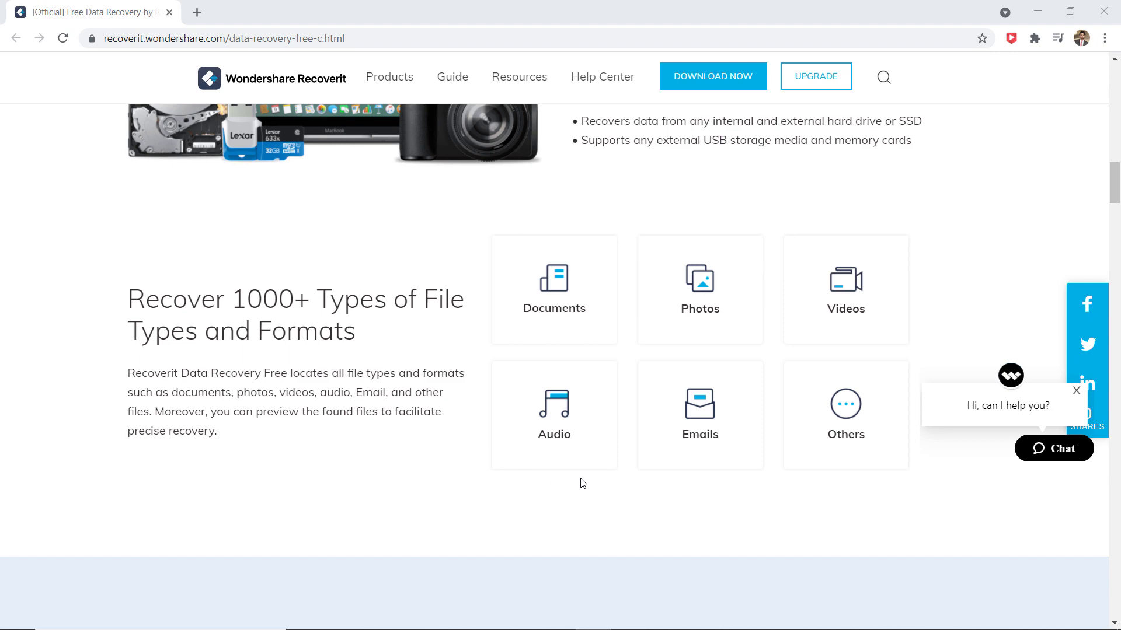
scroll(583, 483, down, 2)
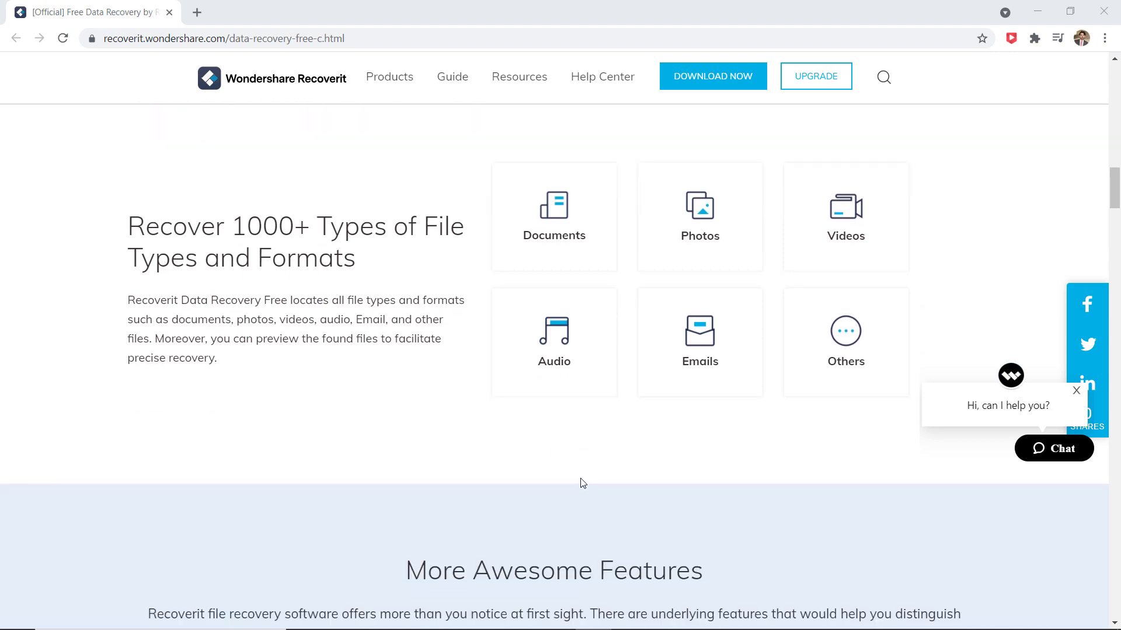
scroll(583, 484, up, 20)
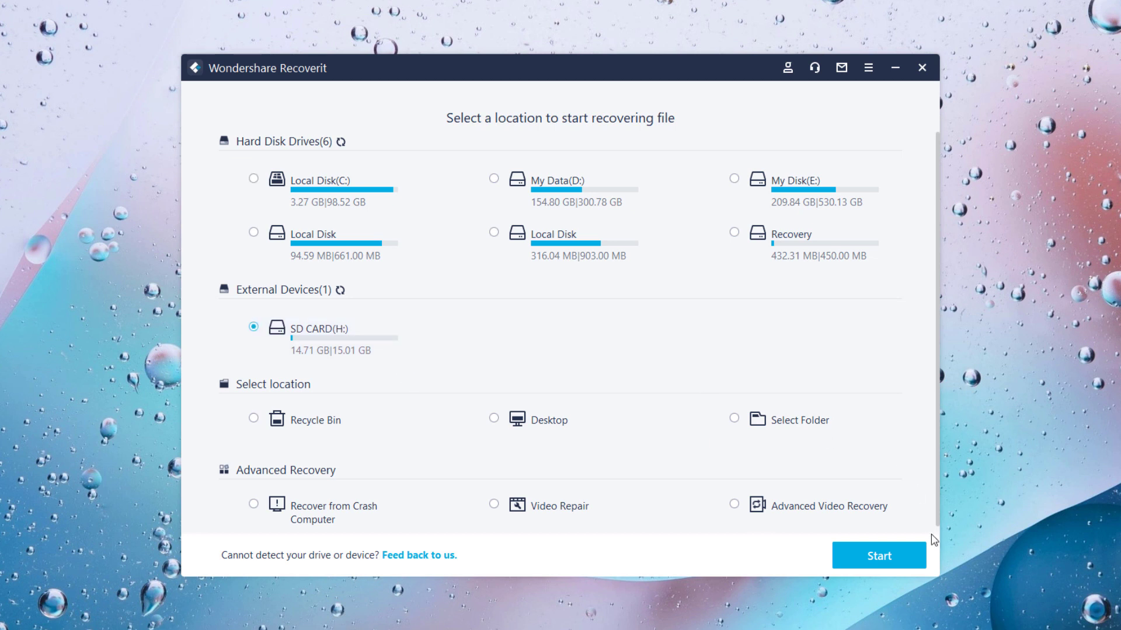
Step: Scan the SD card for deleted files until 2187 files (15.26 GB) are found
click(918, 565)
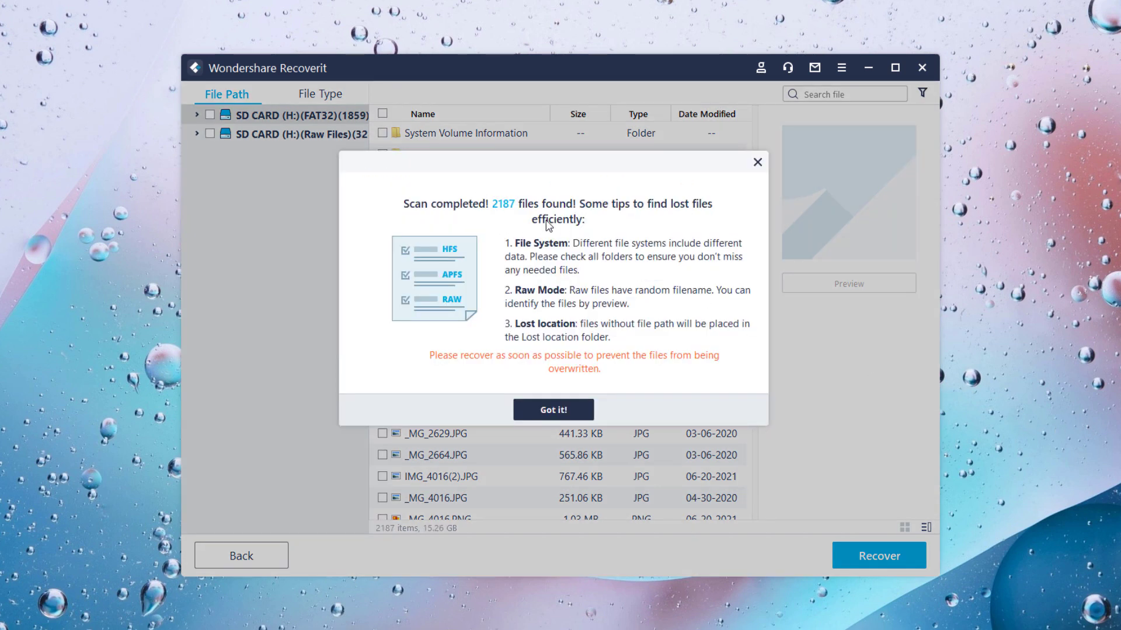
Step: Dismiss the scan tips, group results by file type, and open the JPG photos folder
click(558, 412)
scroll(561, 274, down, 3)
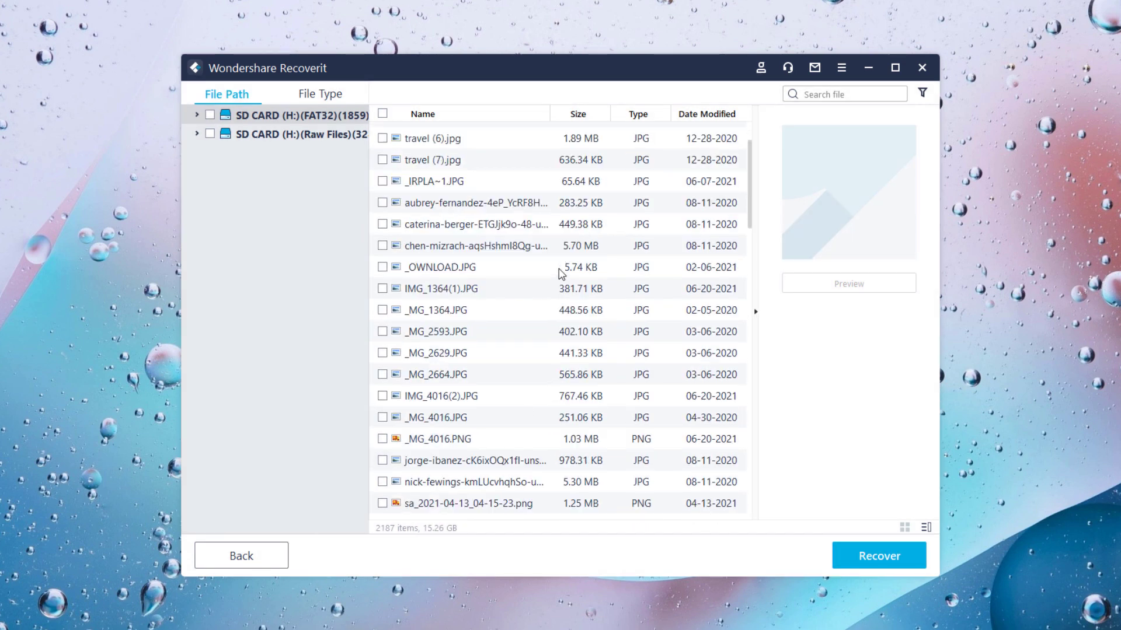
scroll(560, 275, down, 3)
scroll(560, 276, up, 6)
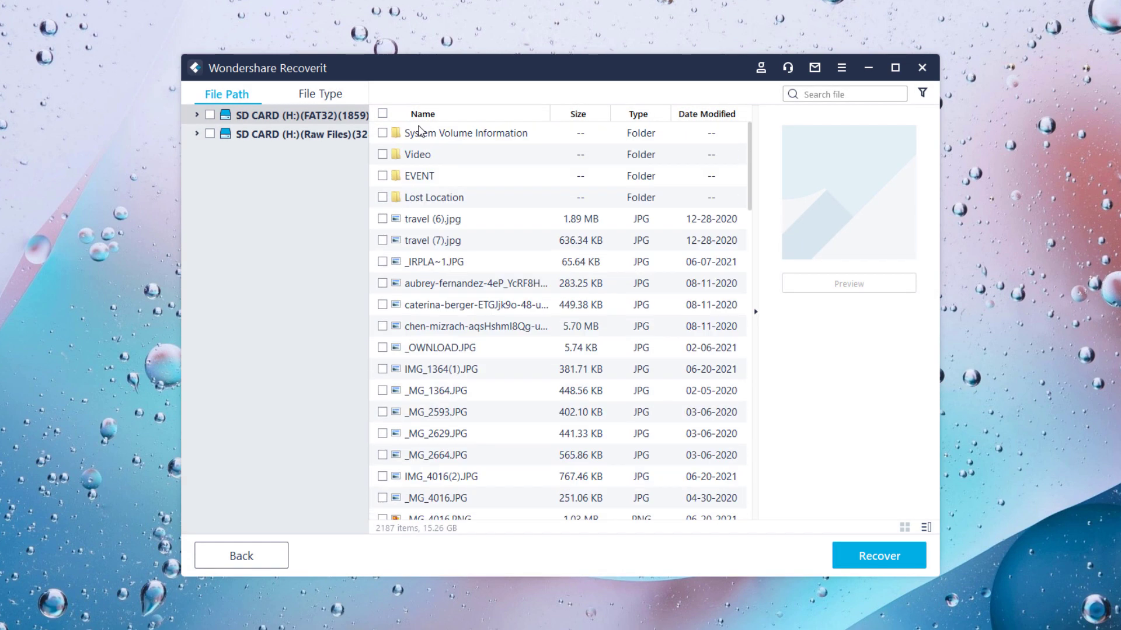
click(332, 98)
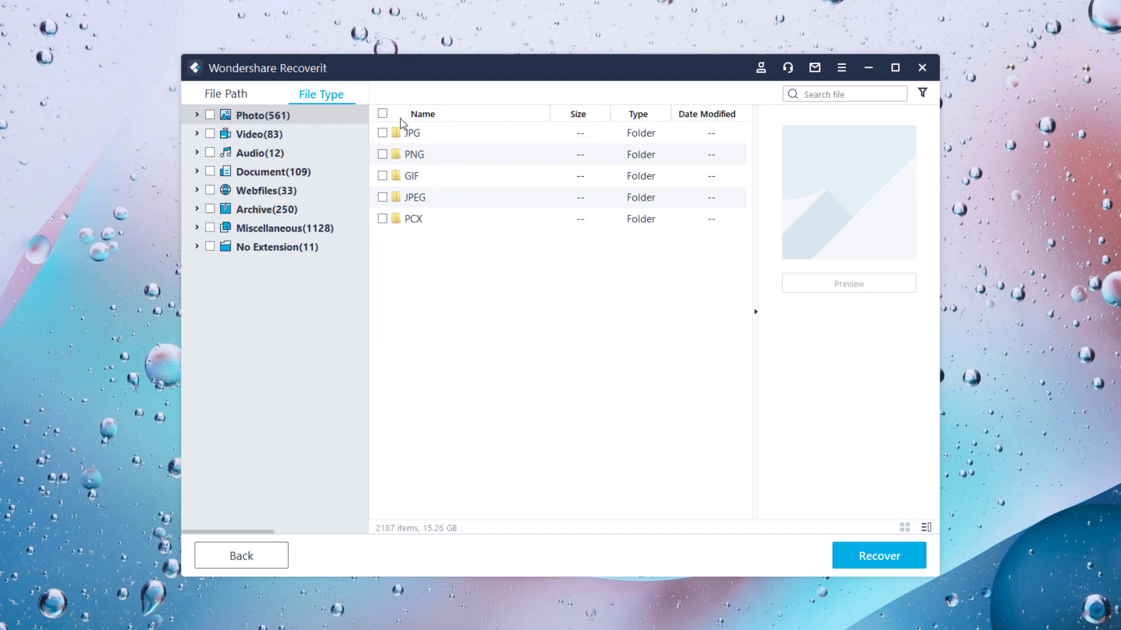
double_click(424, 140)
Step: Preview travel (6).jpg, travel (7).jpg, the balloons photo and the hand-holding-flowers photo
click(425, 142)
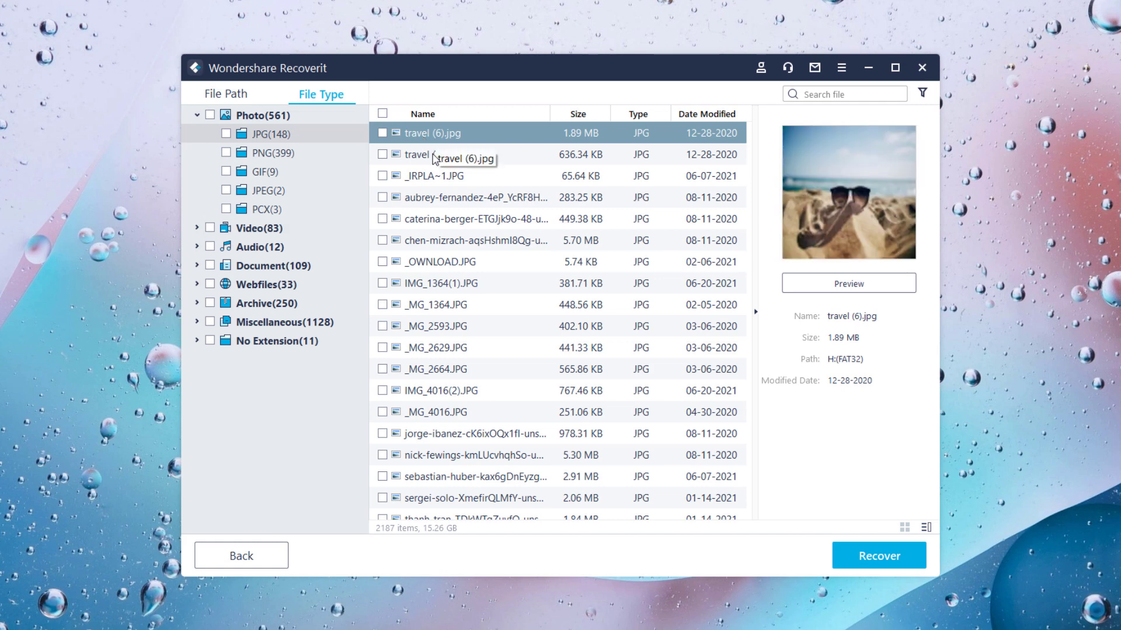
click(414, 159)
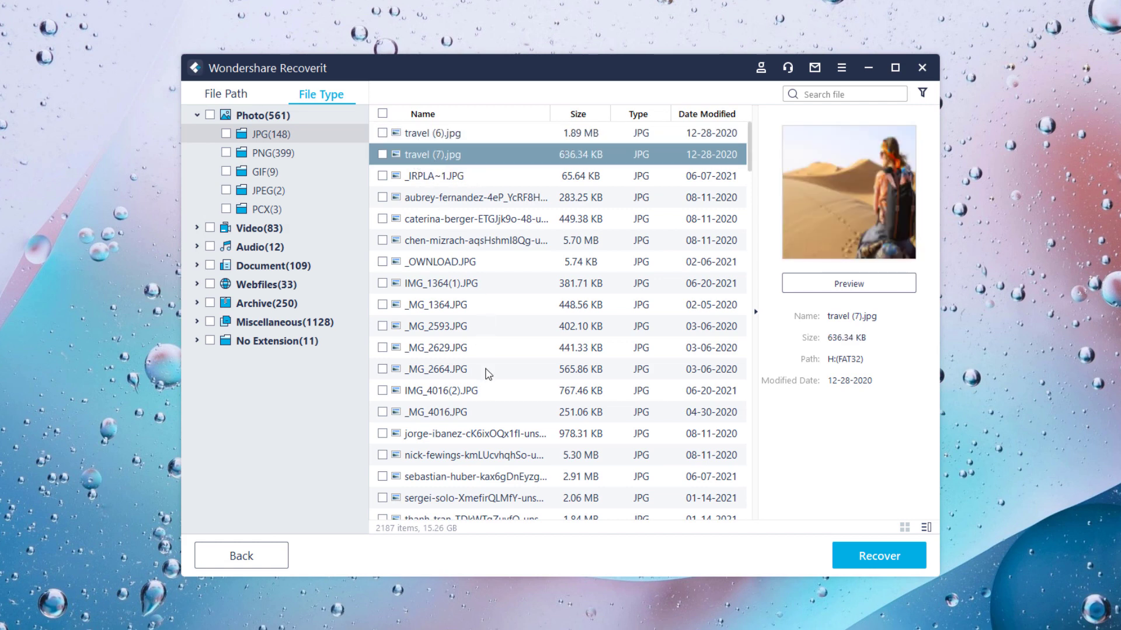
scroll(488, 374, down, 8)
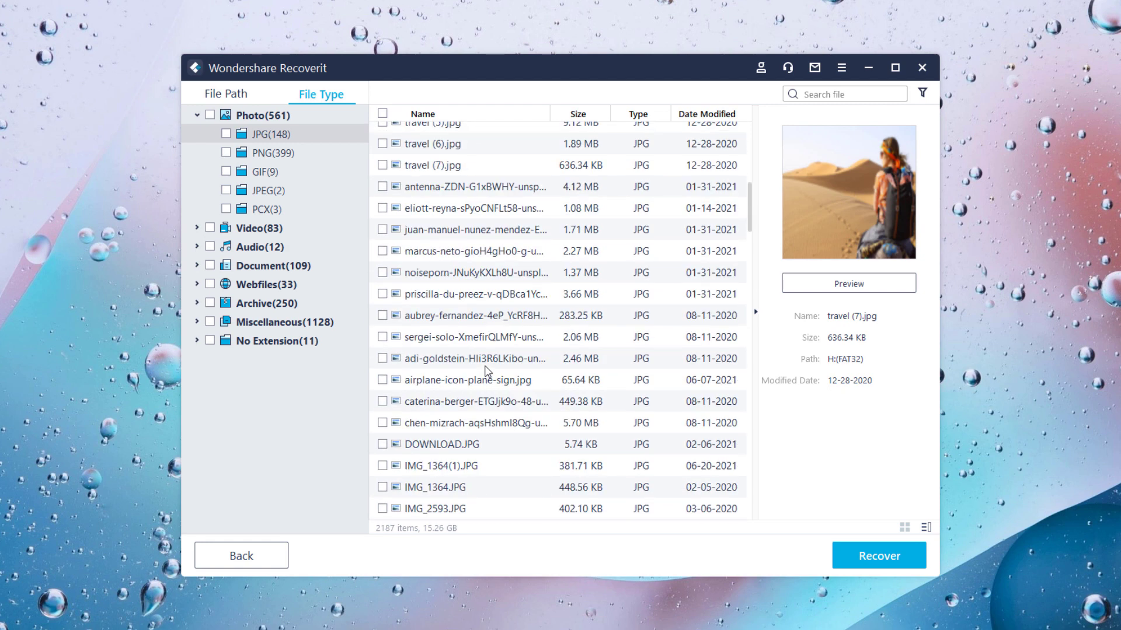
click(488, 360)
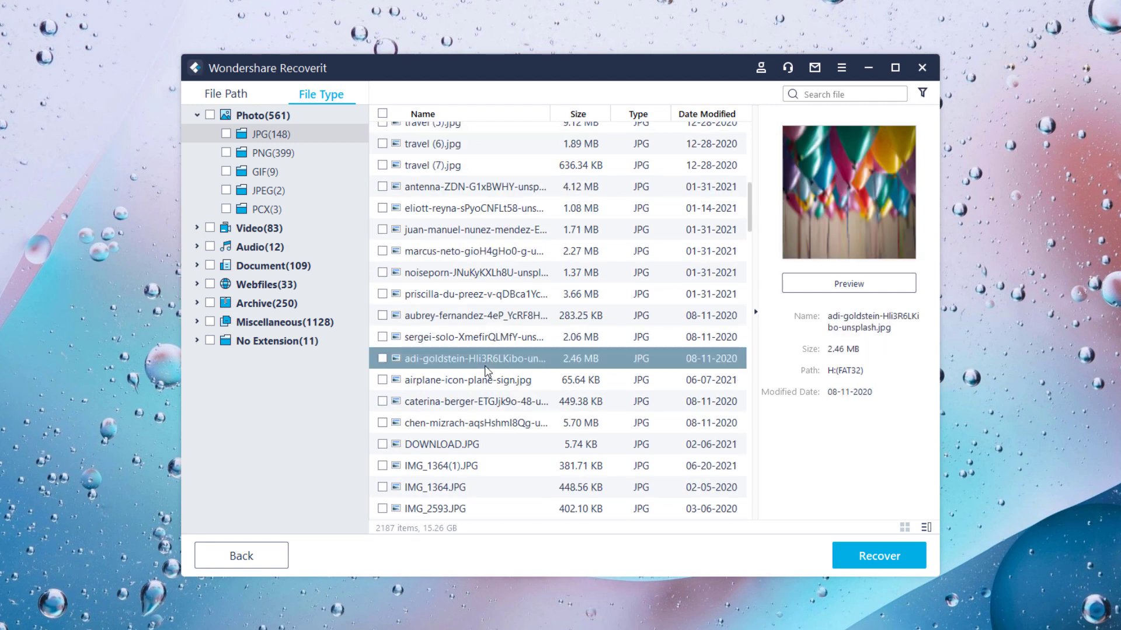
scroll(488, 372, down, 7)
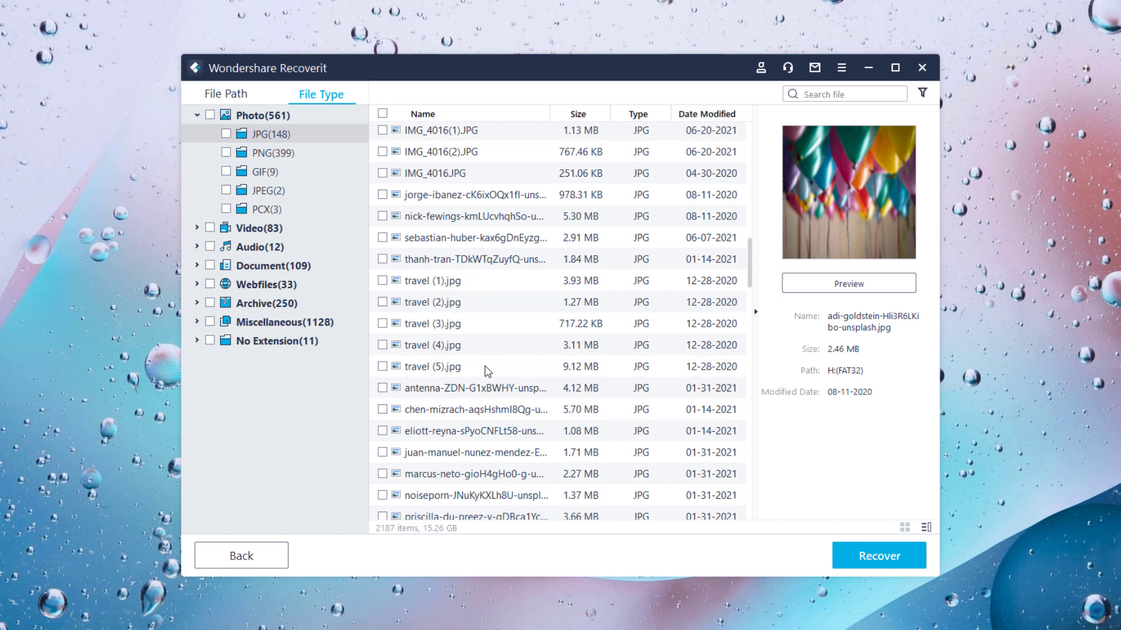
click(478, 409)
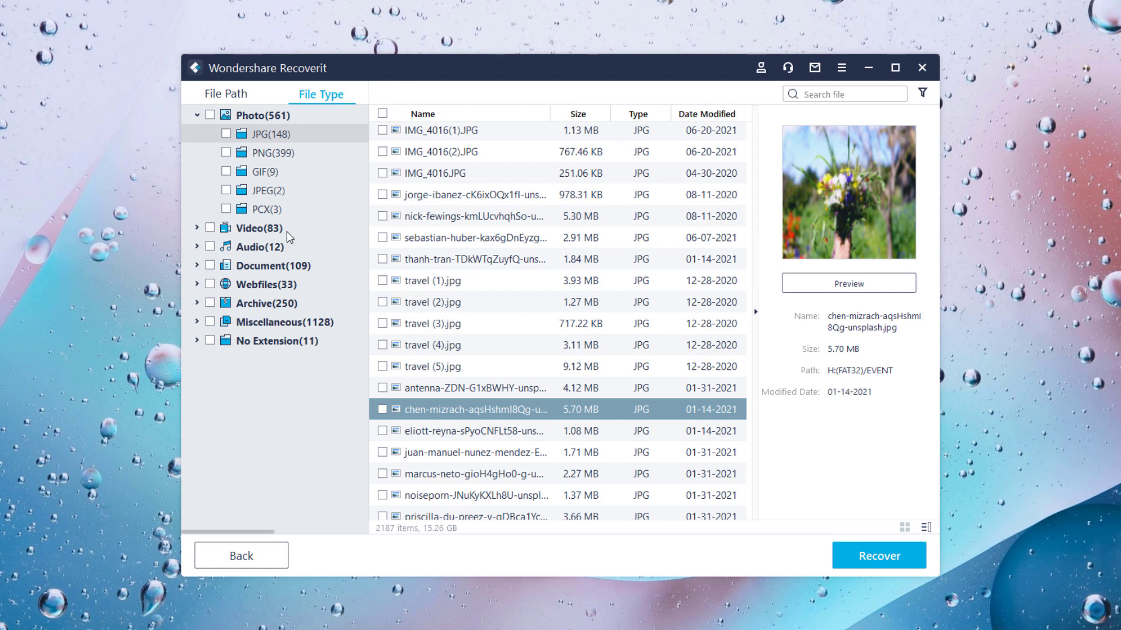
Step: Browse the MP4 videos, MP3 audio files and the Document category's format folders
click(268, 231)
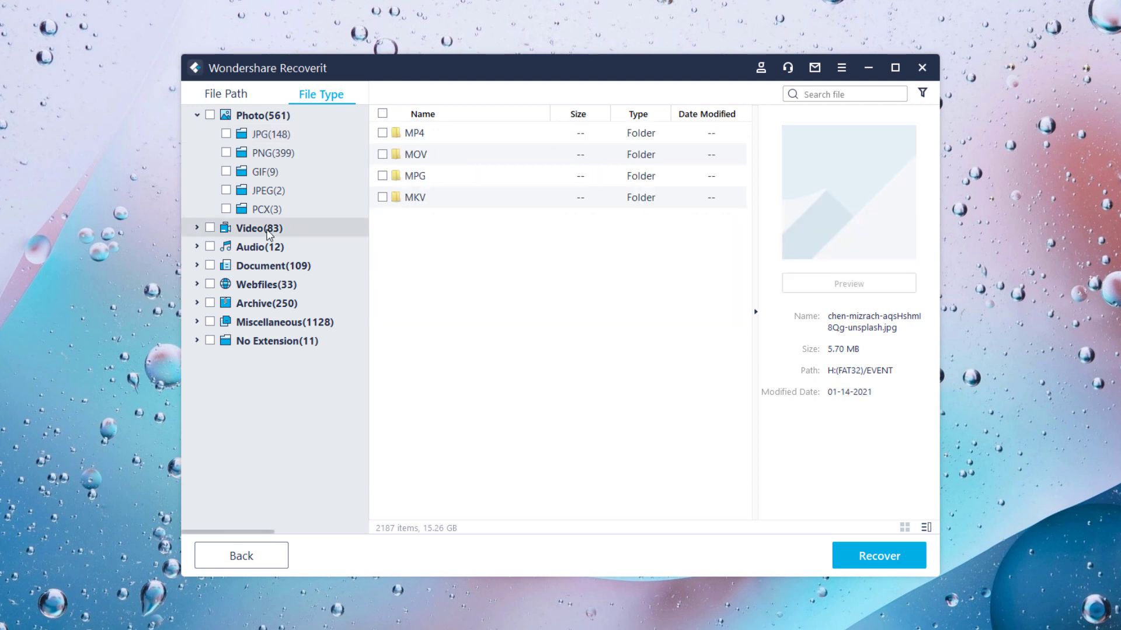
double_click(432, 135)
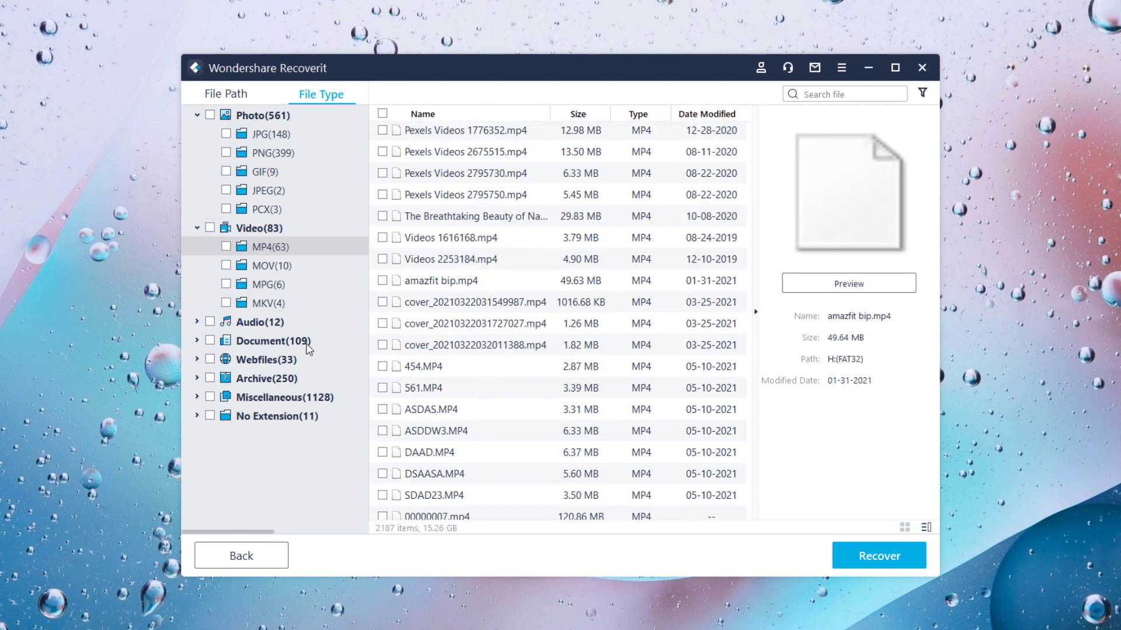
click(263, 323)
double_click(416, 135)
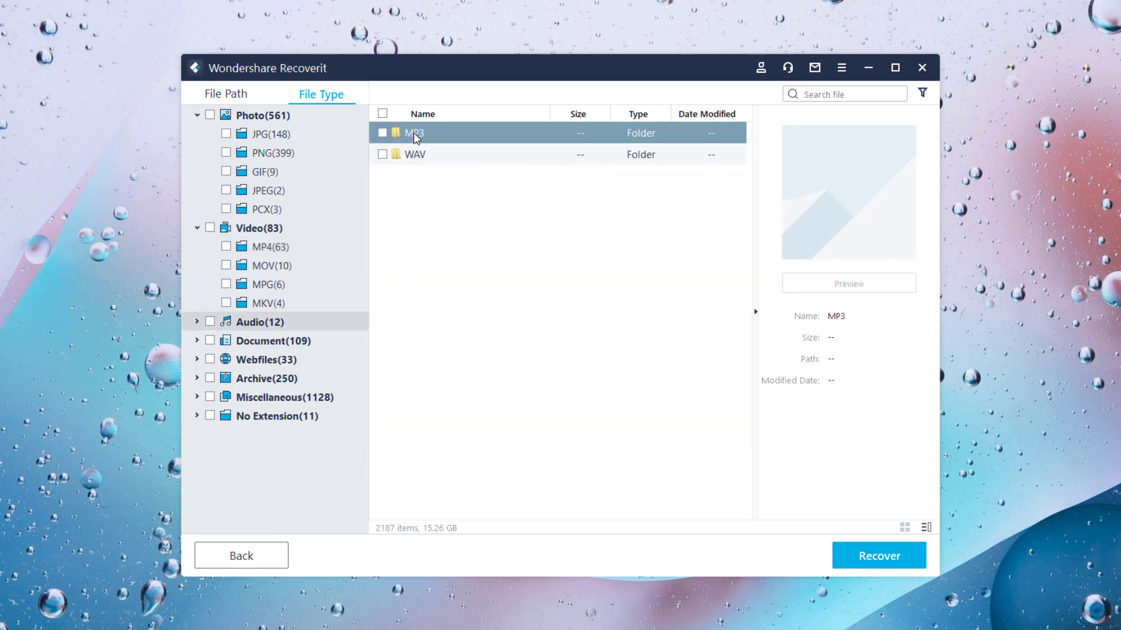
click(286, 380)
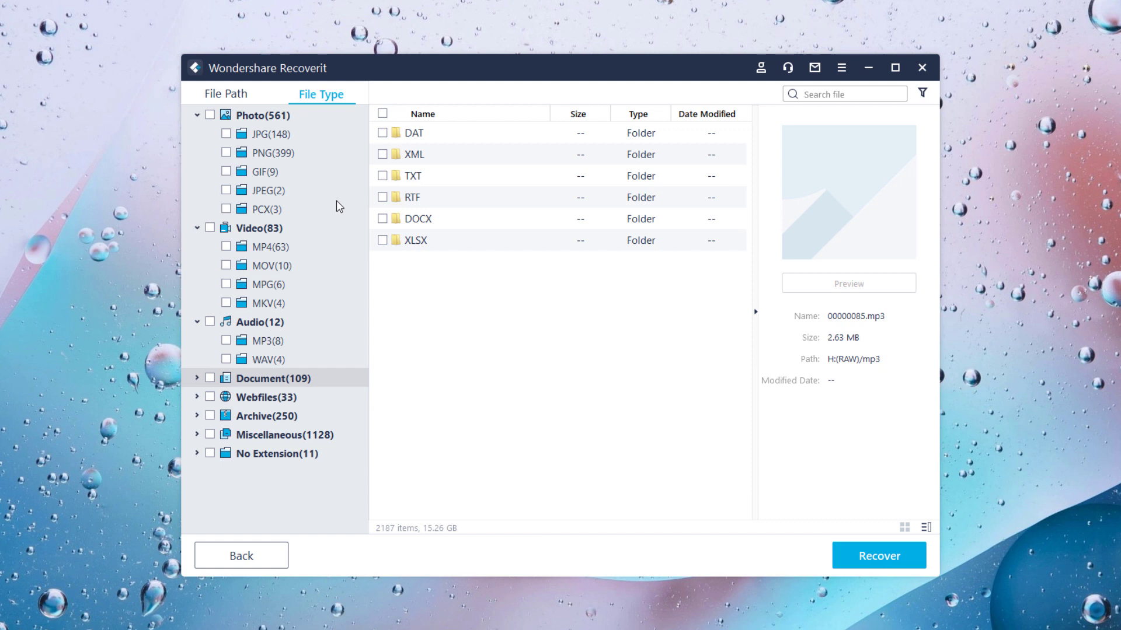
Step: Tick JPG, MP4, MP3 and the whole Document category for recovery, 328 items in total
click(226, 135)
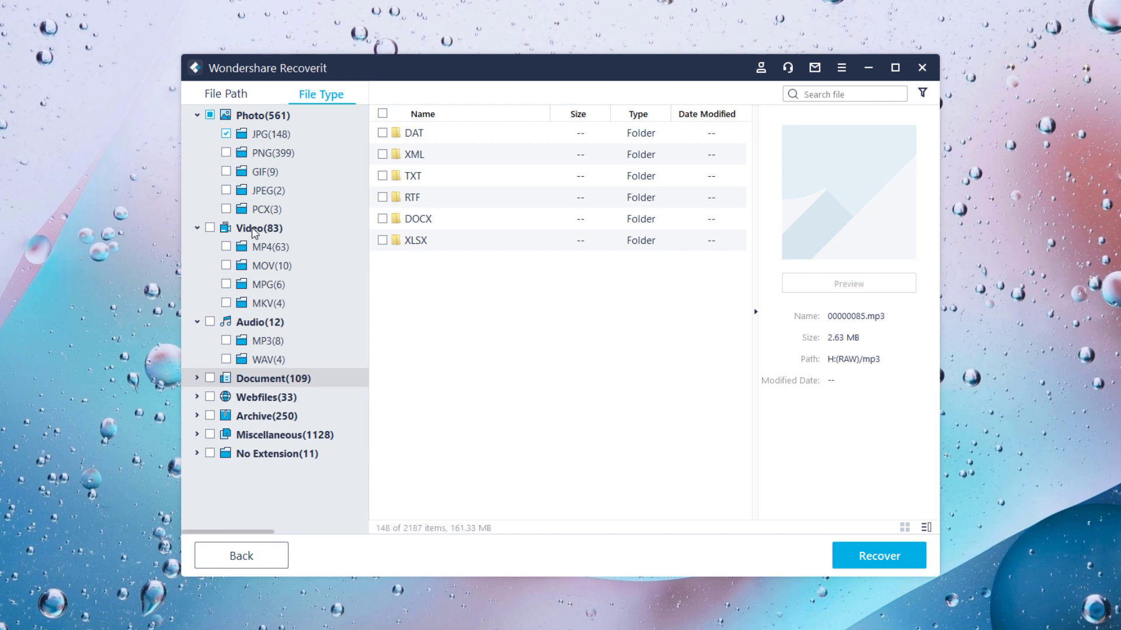
click(226, 247)
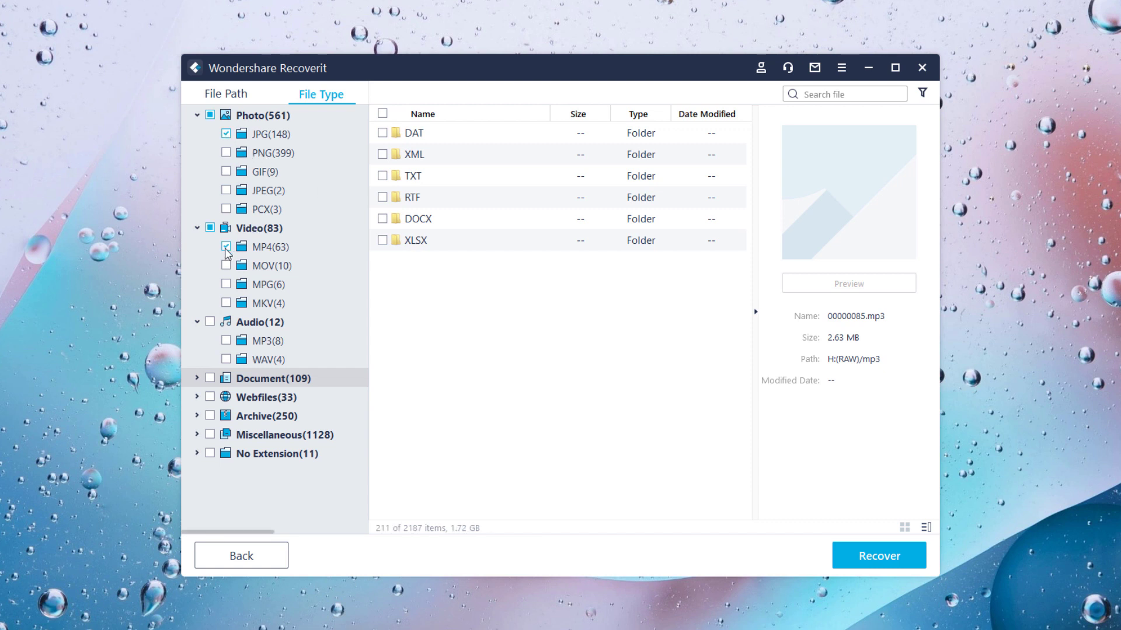
click(226, 341)
click(210, 378)
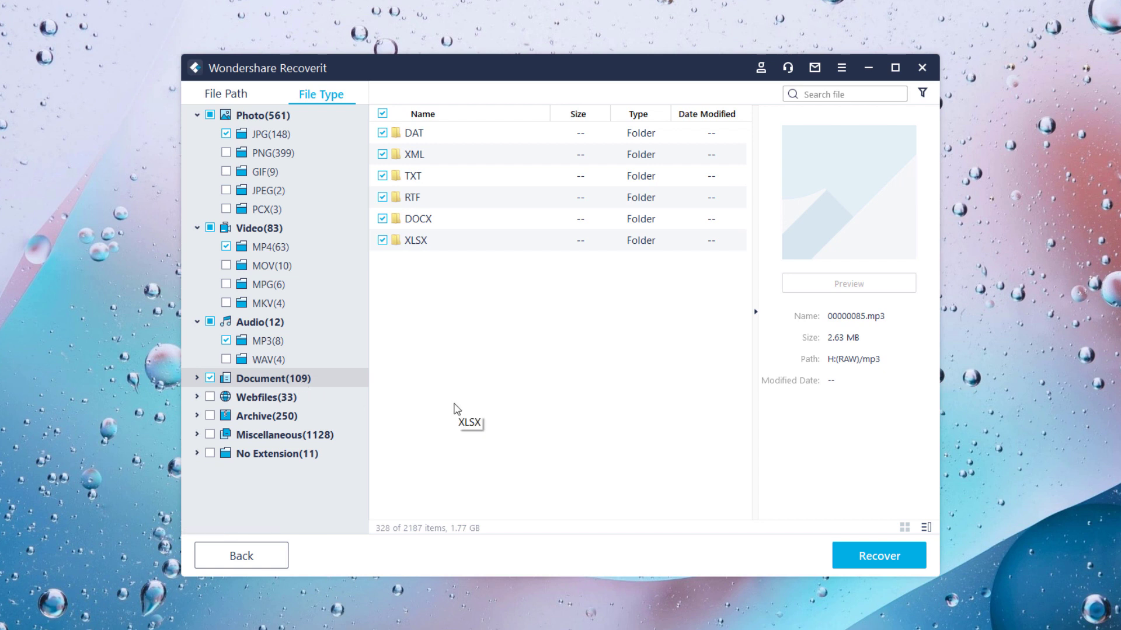
Step: Recover the 328 selected files into a new 'Recoverit' folder on D: My Data
click(905, 555)
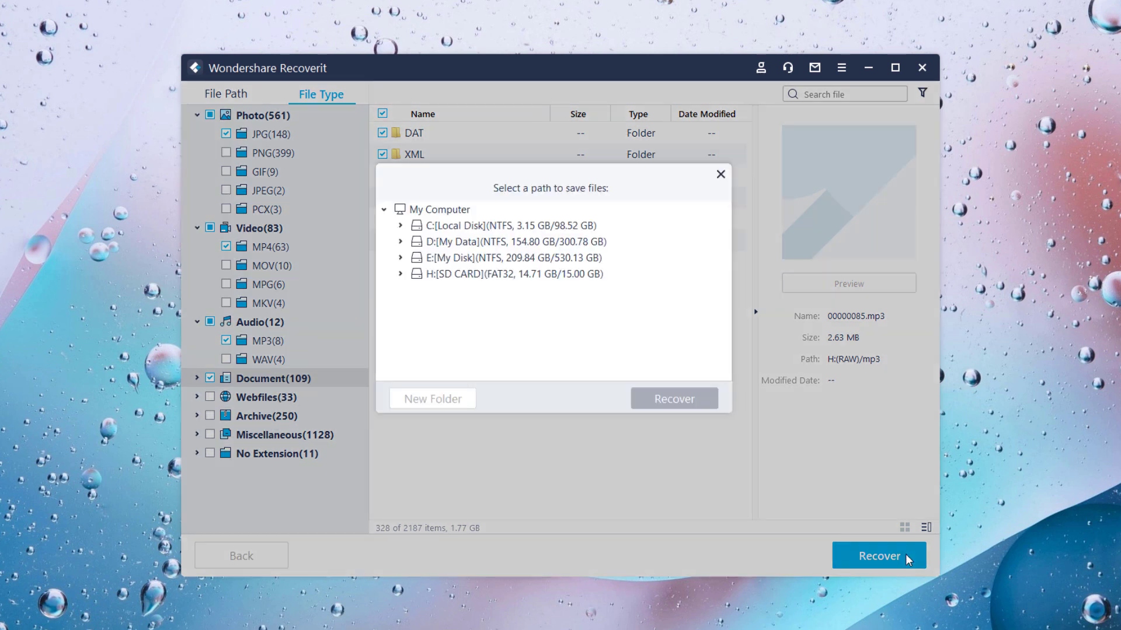
click(443, 241)
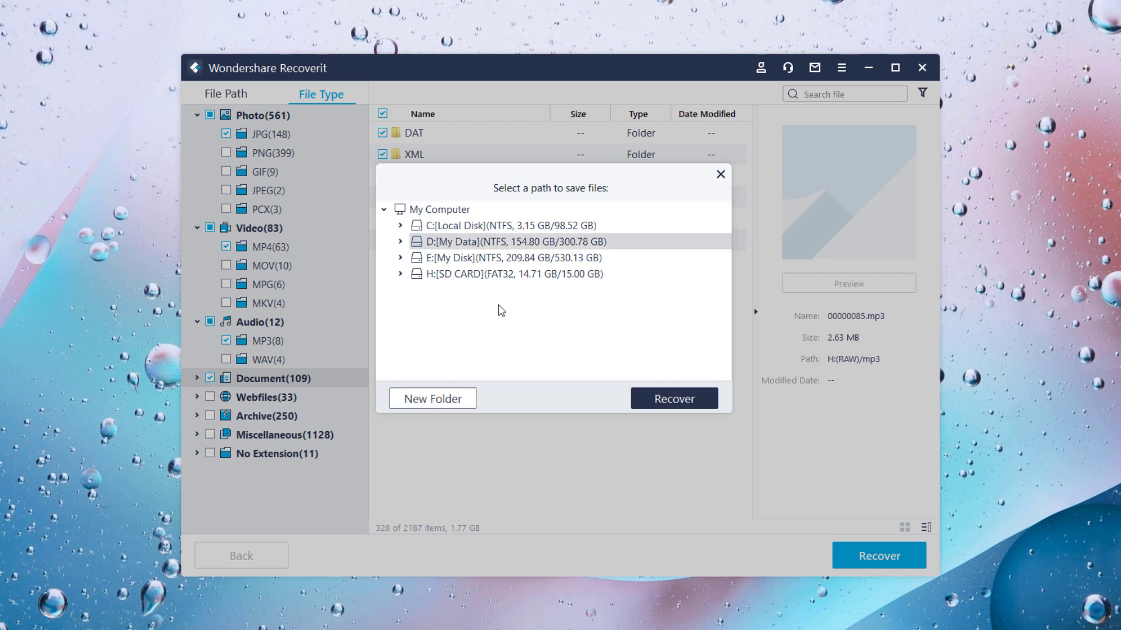
click(460, 399)
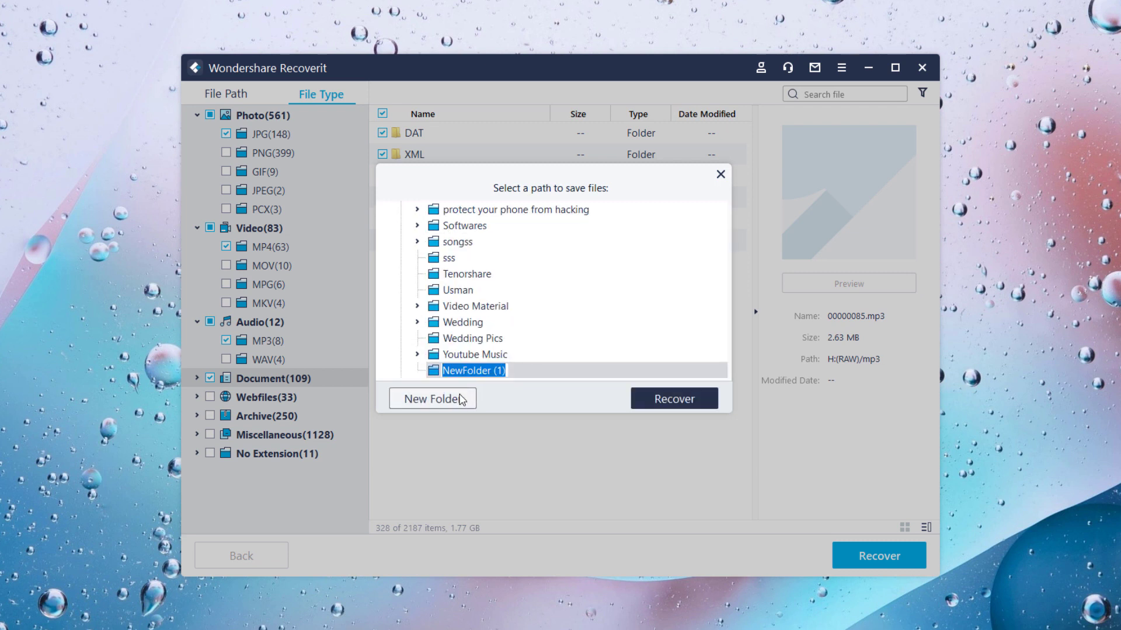
text(Recoverit)
key(Return)
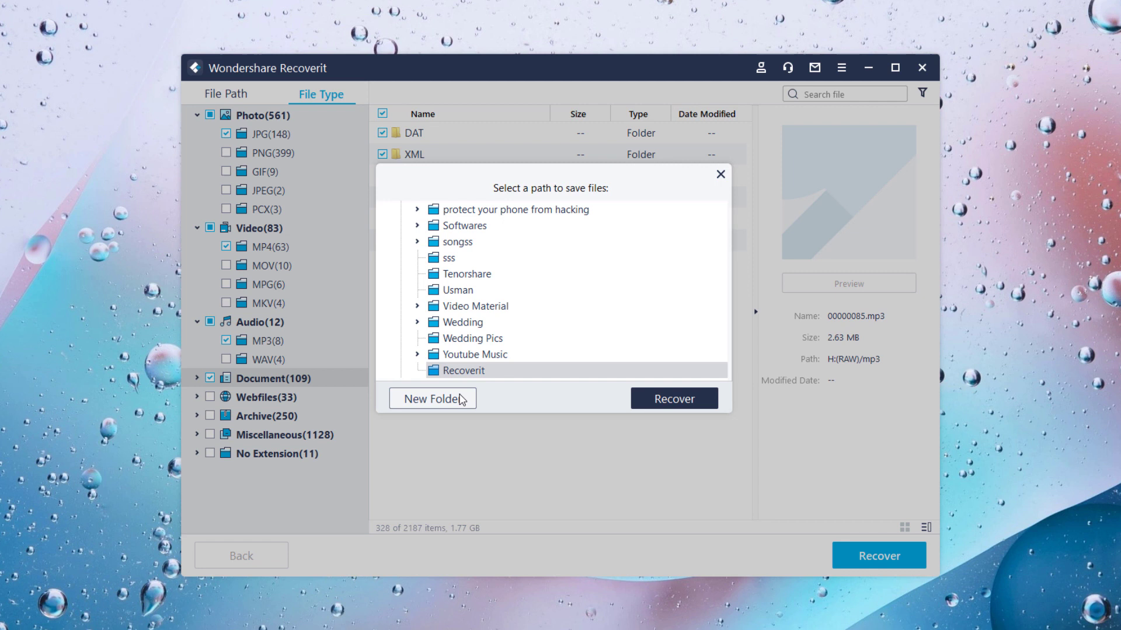
click(665, 399)
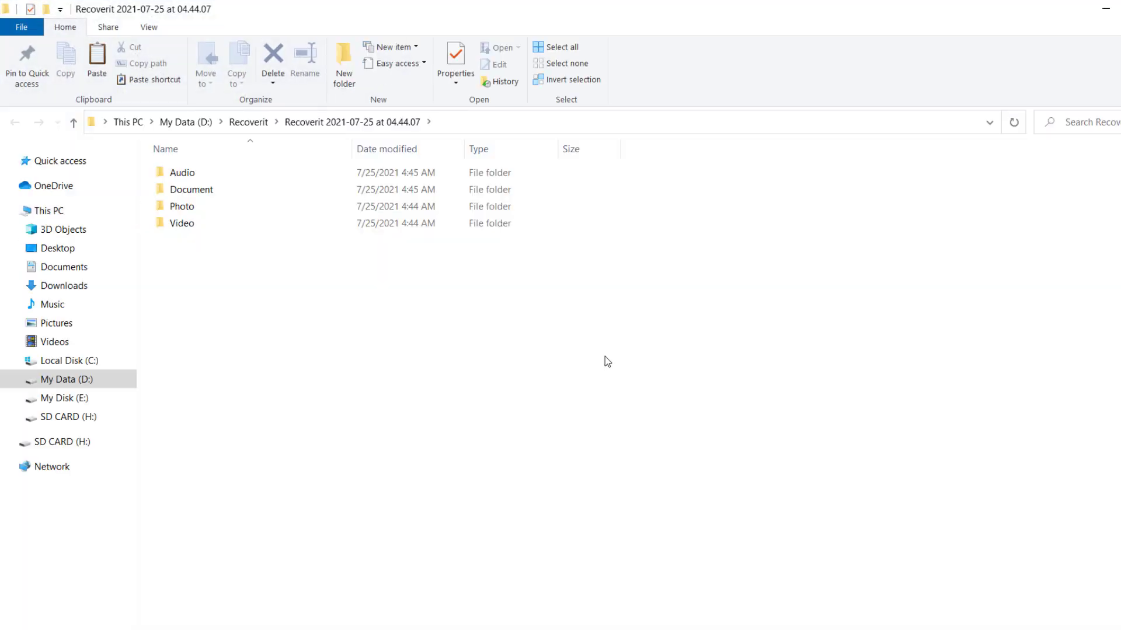
Step: Open the recovered Photo\JPG folder to view the restored photo thumbnails
click(240, 210)
double_click(239, 209)
click(226, 178)
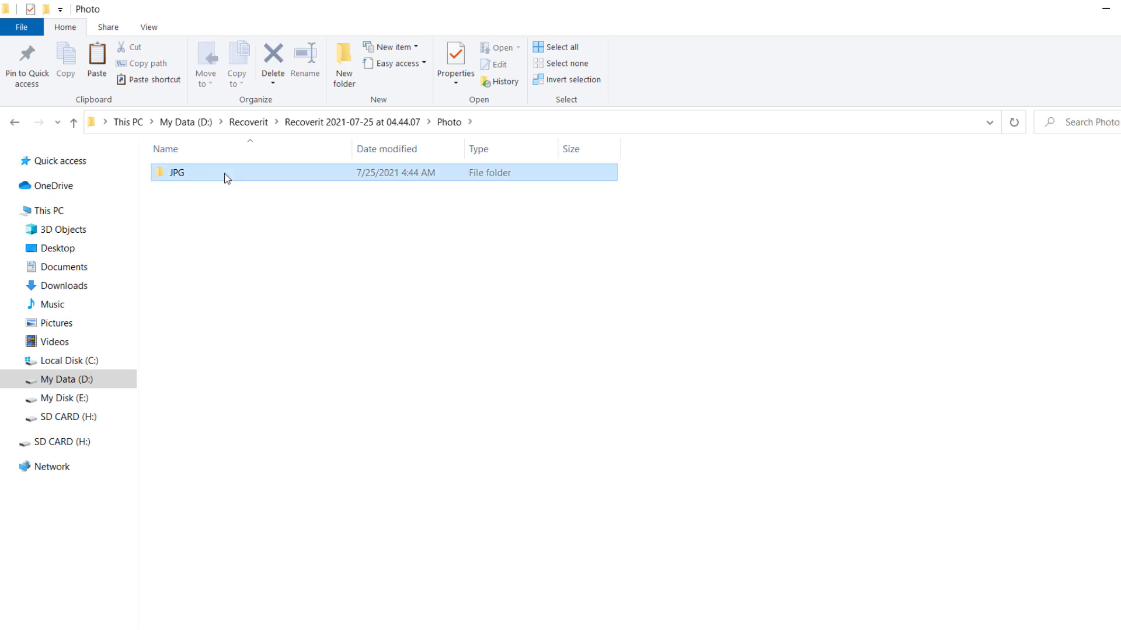
double_click(226, 177)
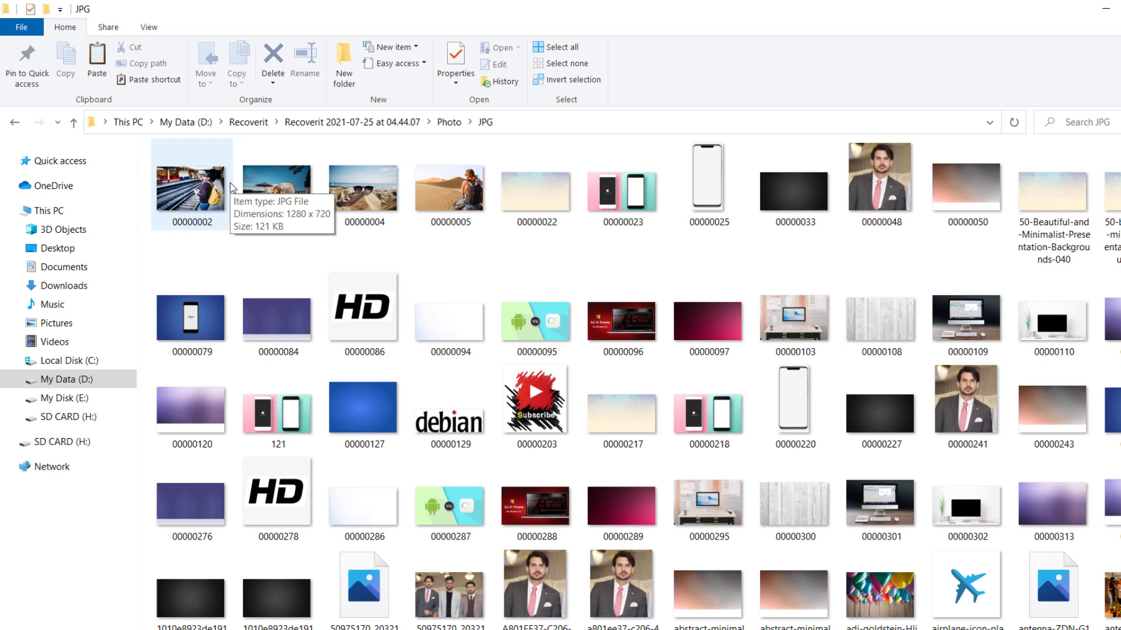
scroll(1050, 292, down, 10)
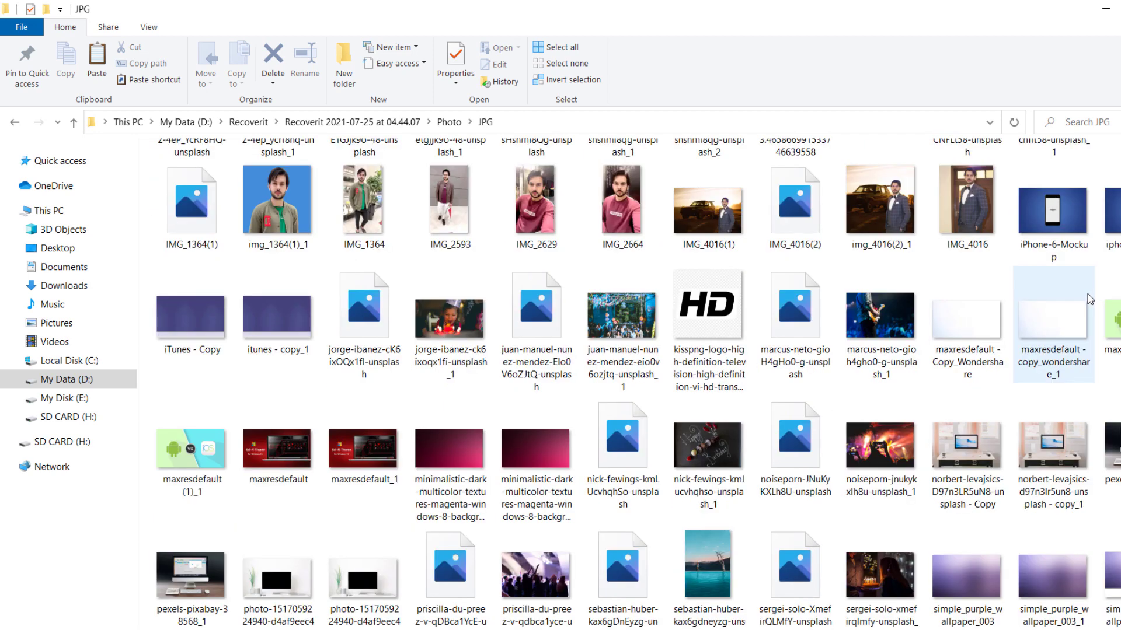
scroll(418, 194, up, 5)
Step: Go back up two levels and open Audio\MP3 showing the eight recovered tracks
click(74, 122)
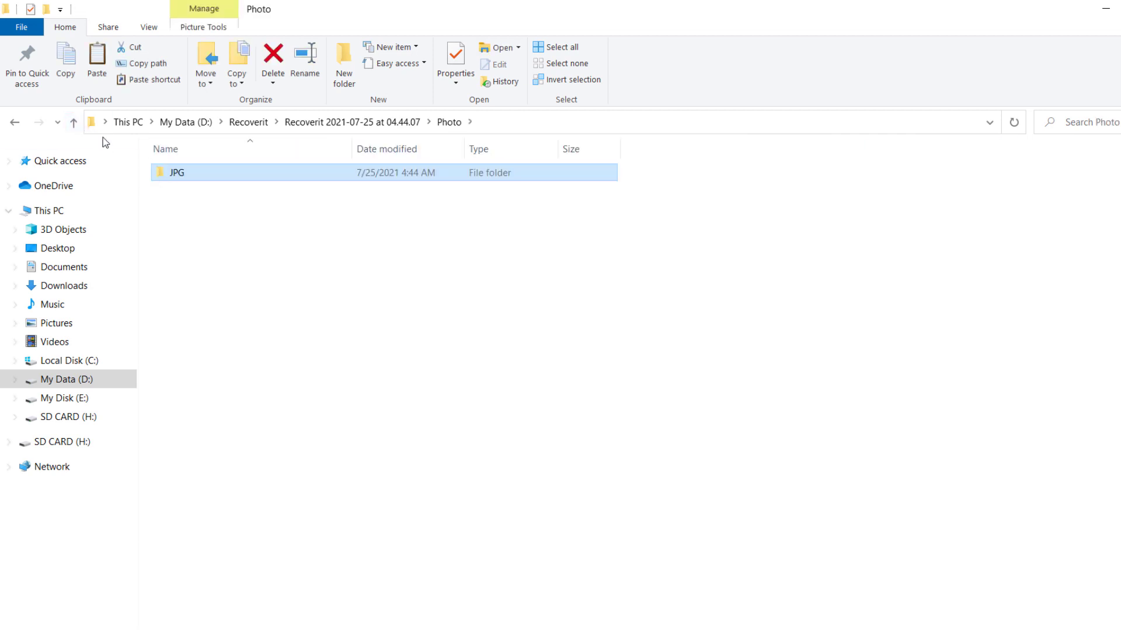
click(75, 123)
double_click(178, 171)
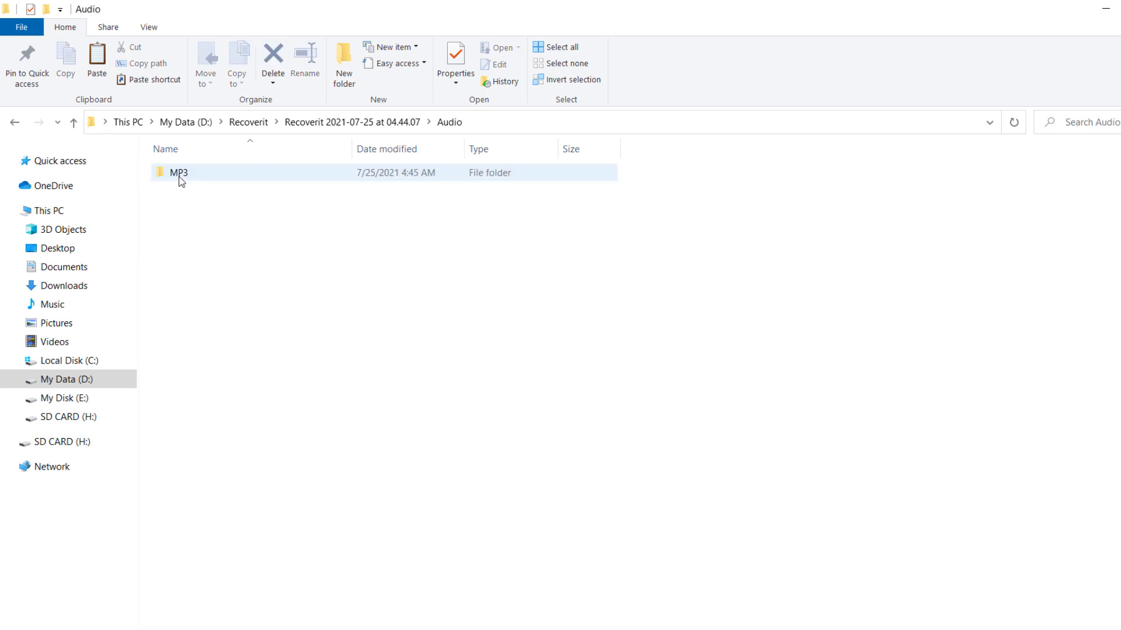
double_click(180, 174)
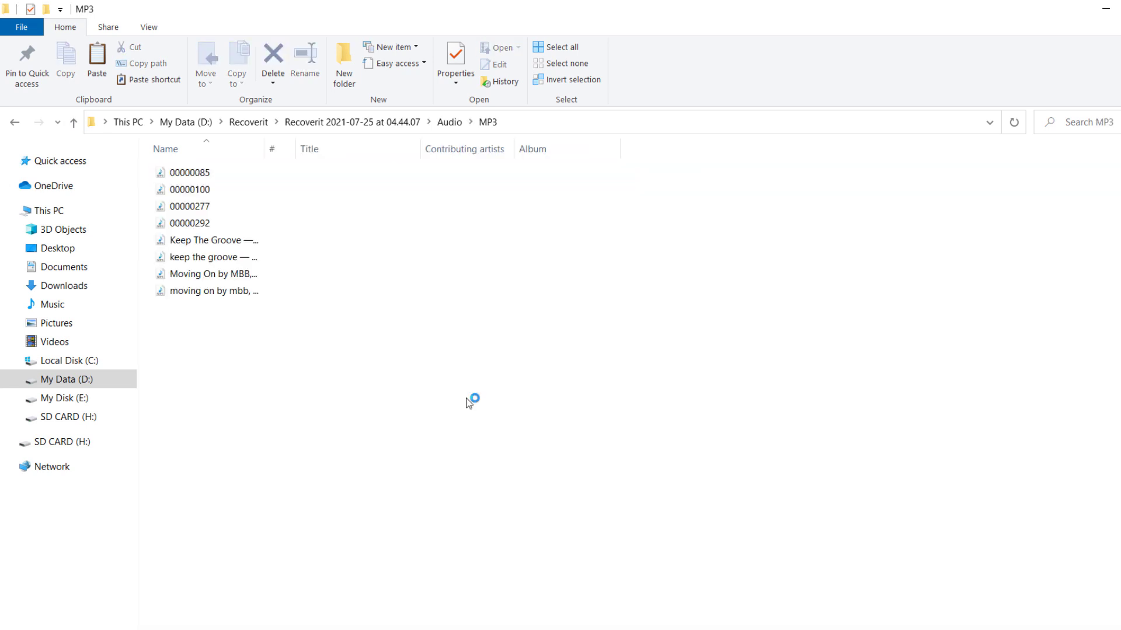